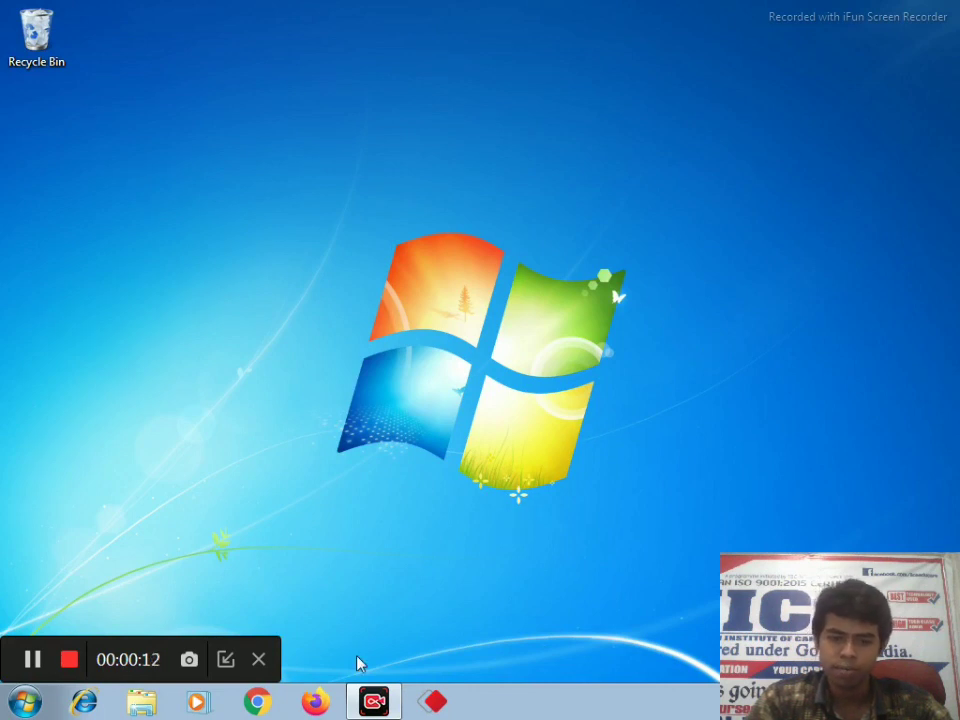
- Launch Microsoft Office Word 2007 from the Start menu to get a blank Document1
left_click(27, 705)
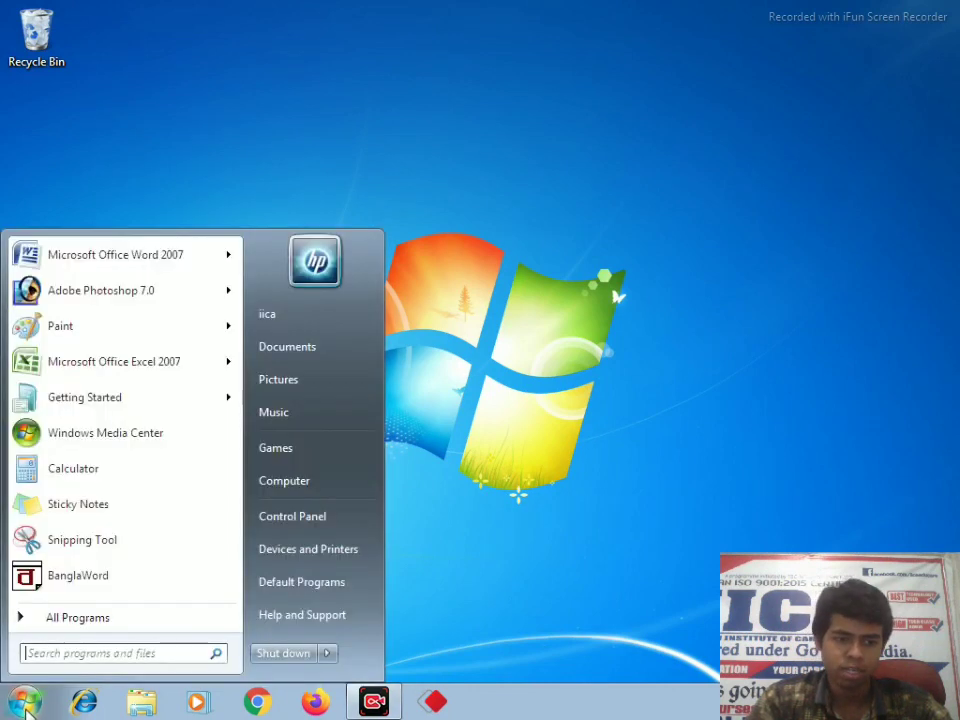
left_click(172, 257)
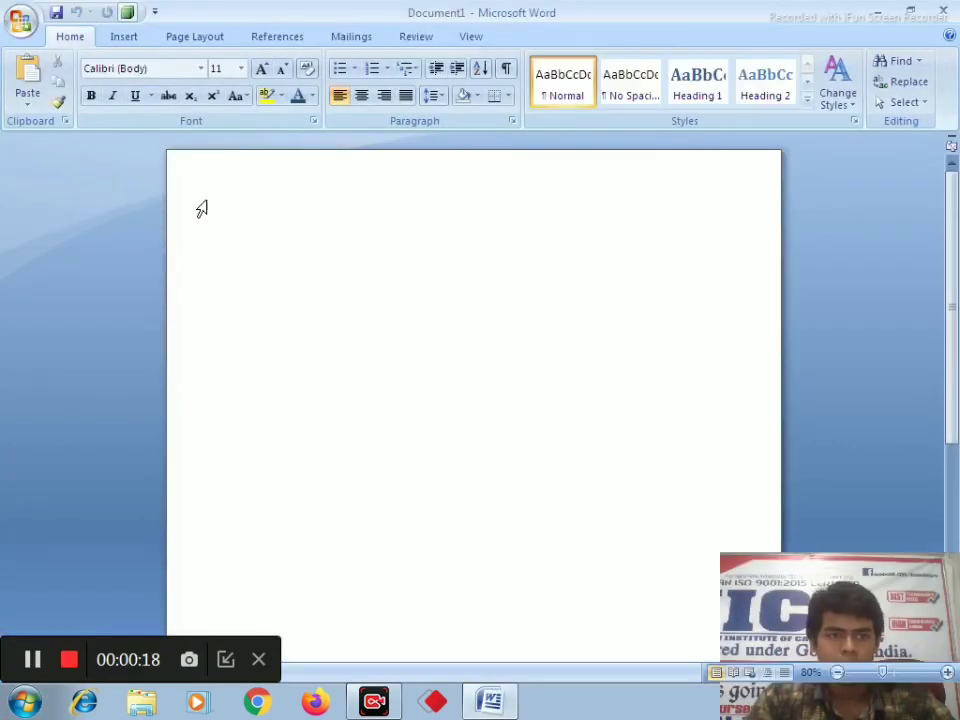
- Insert a Vertical Chevron List graphic from the SmartArt Process category into Document1
left_click(124, 37)
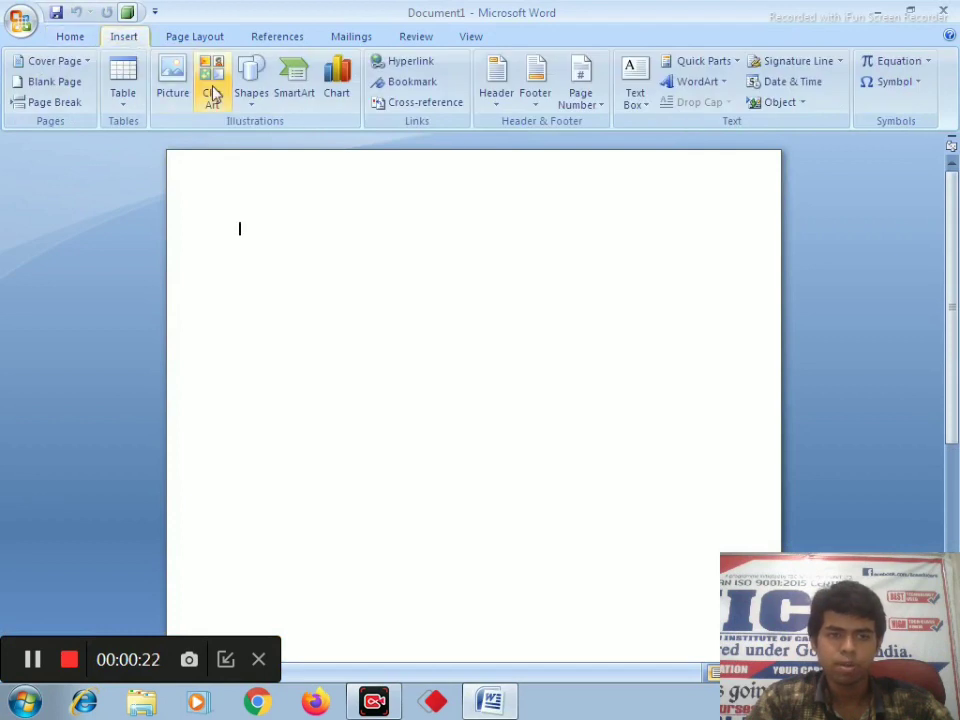
left_click(295, 88)
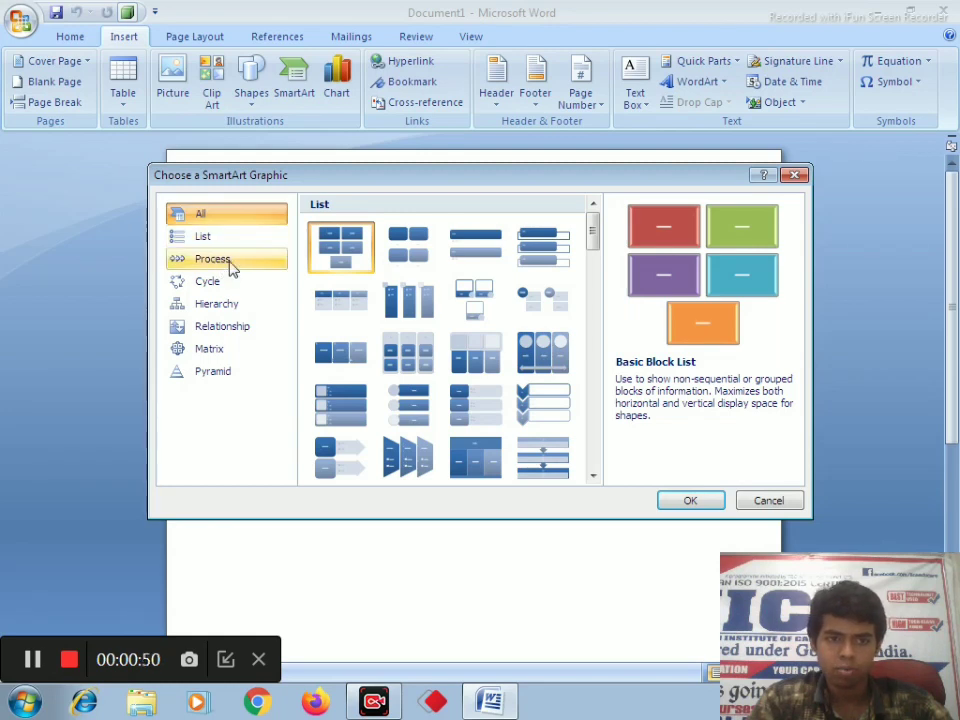
left_click(231, 268)
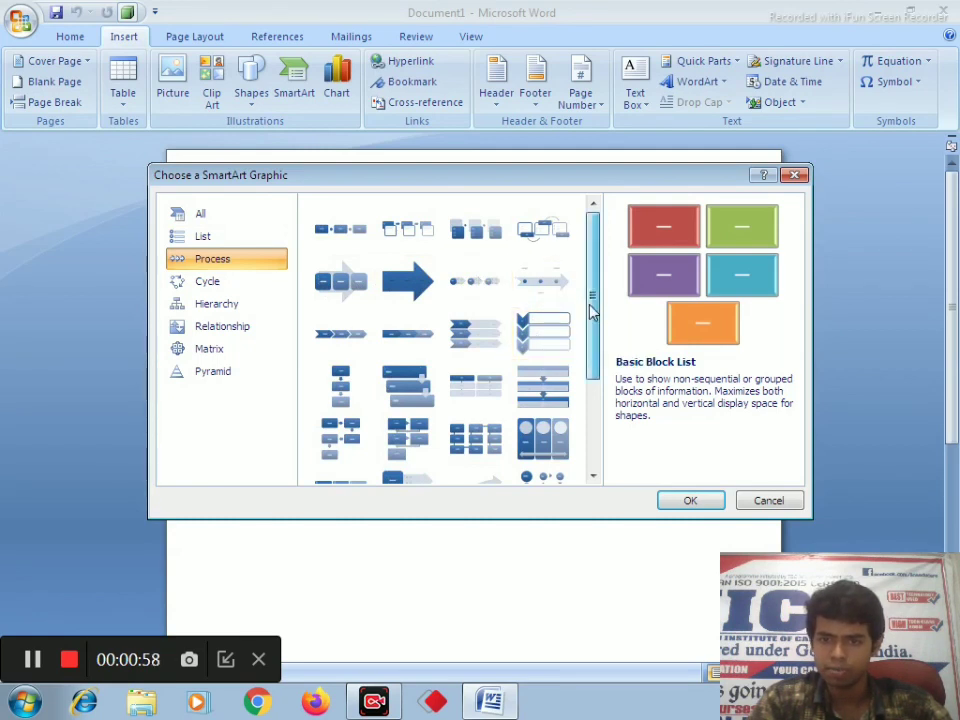
mouse_move(593, 315)
left_mouse_down()
mouse_move(593, 415)
mouse_move(593, 296)
left_mouse_up()
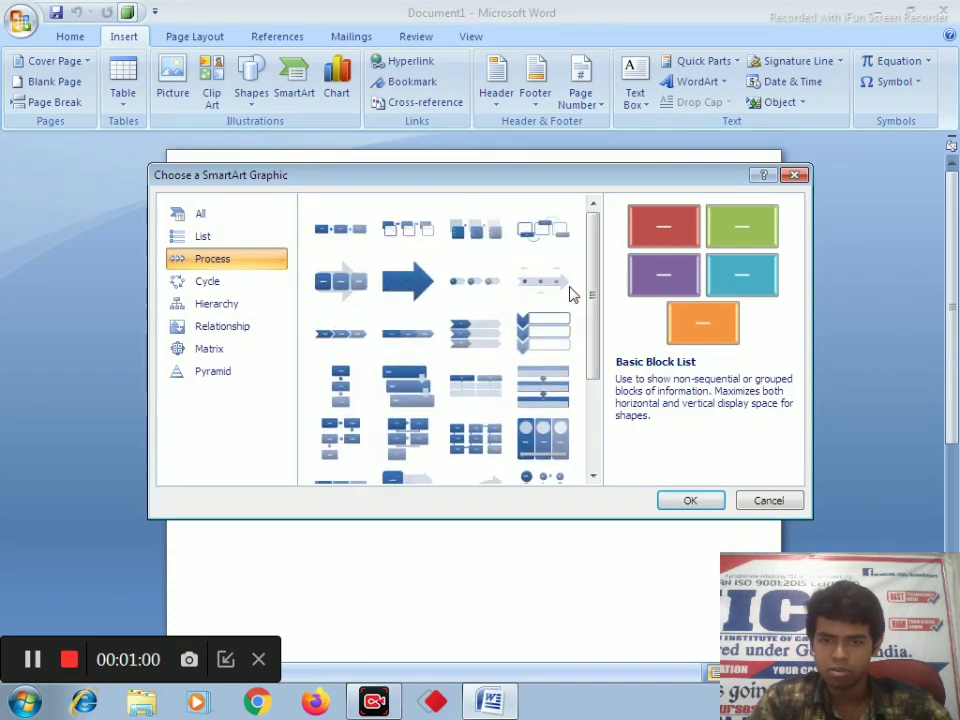
left_click(553, 333)
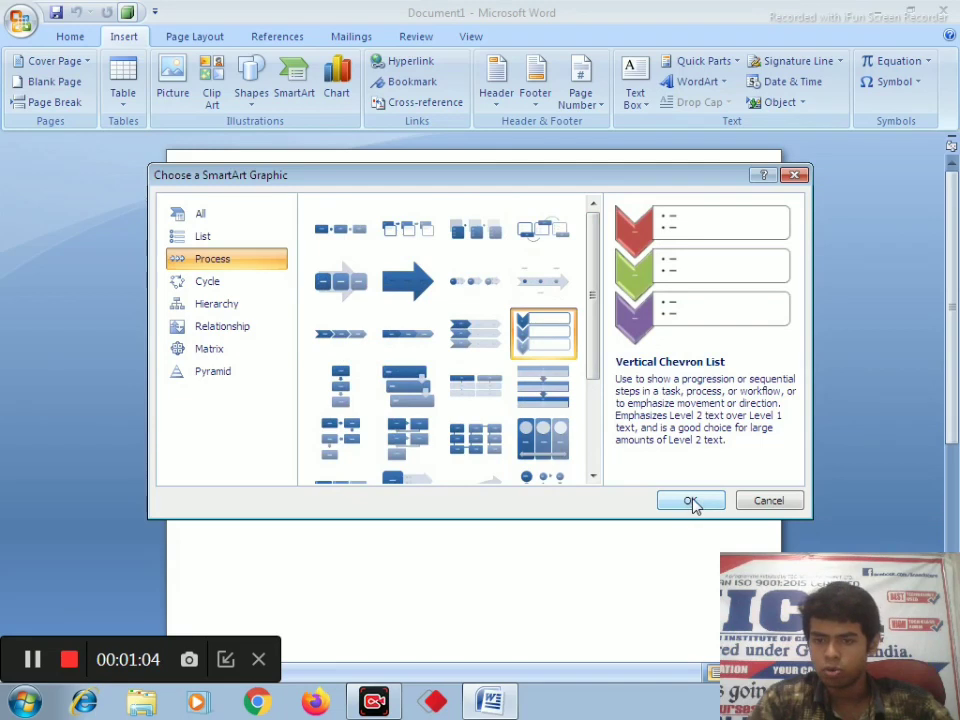
left_click(690, 502)
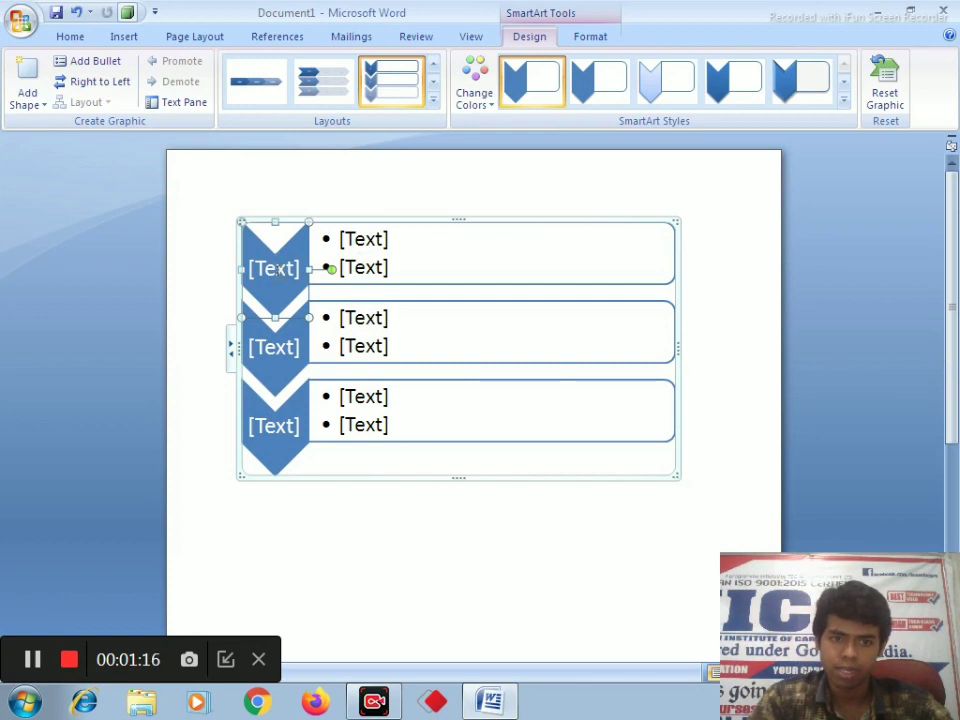
- Type DCA in the first chevron and 'DURATION( 3 MONTHS)' on the CCB entry's line
left_click(276, 276)
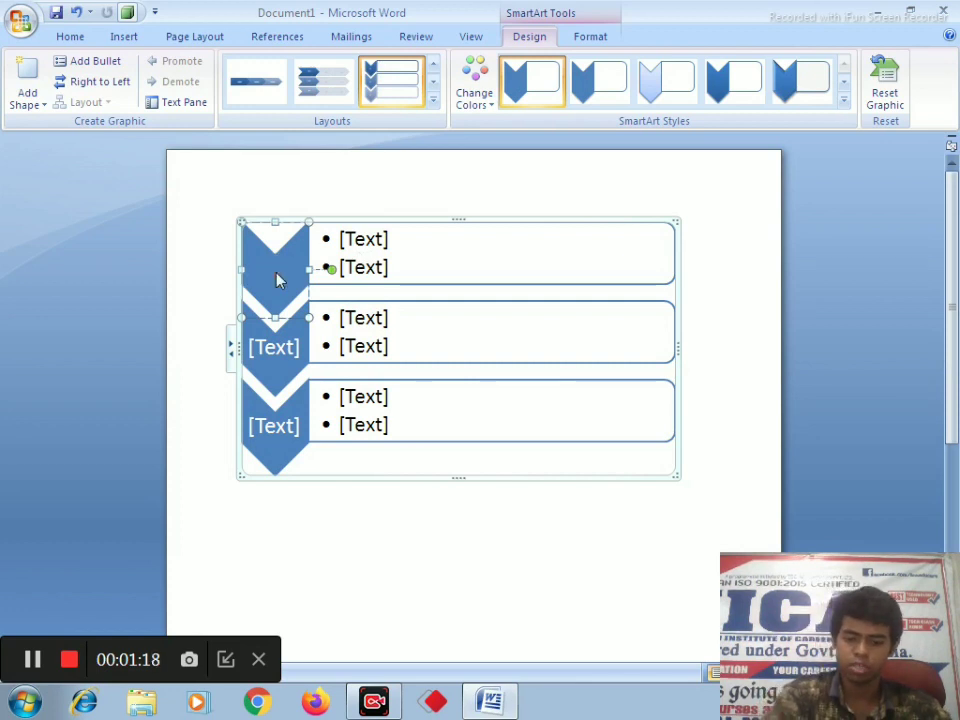
type("DCA")
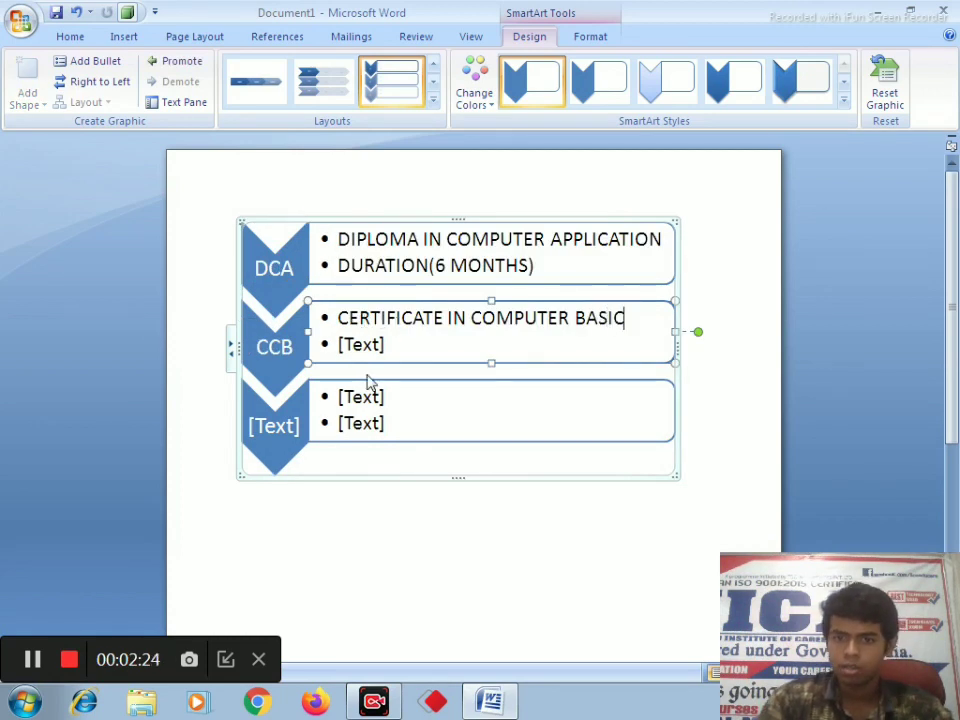
left_click(368, 347)
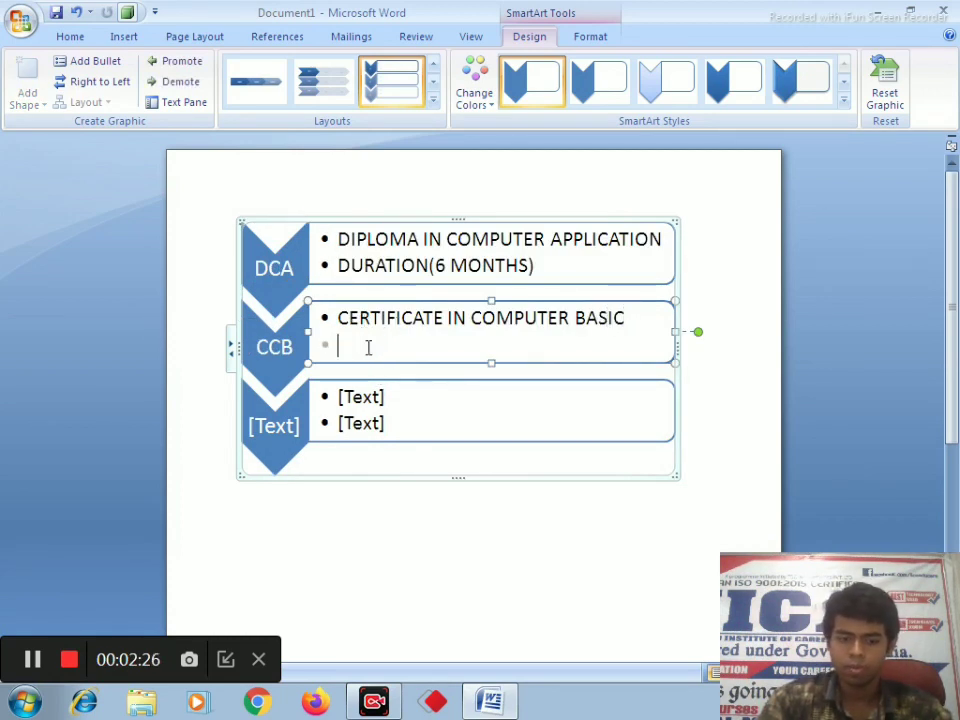
type("DU")
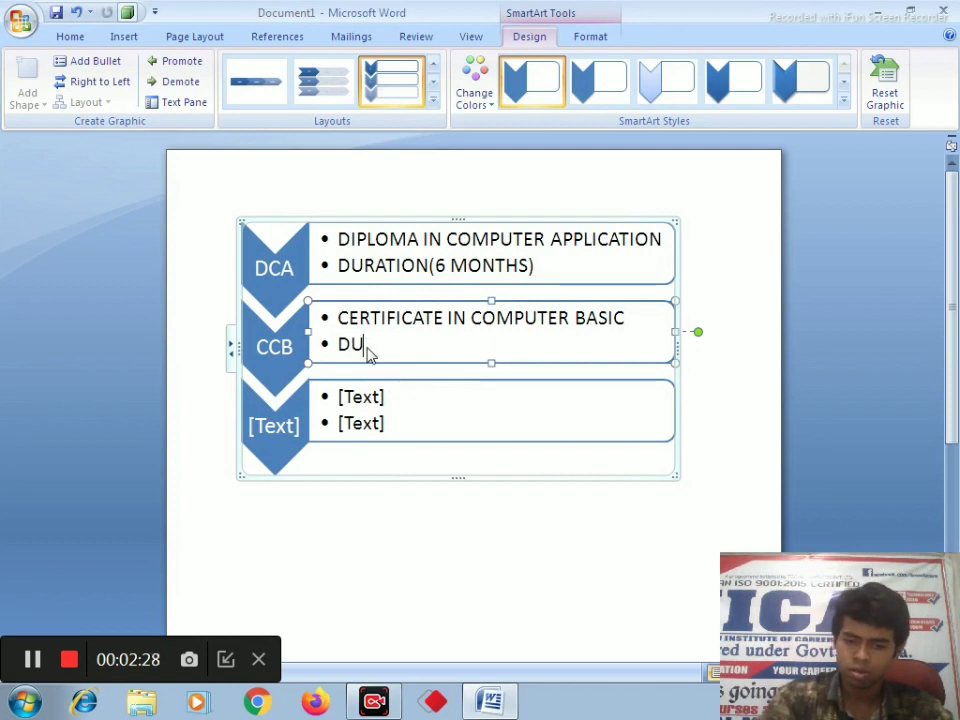
type("RATION")
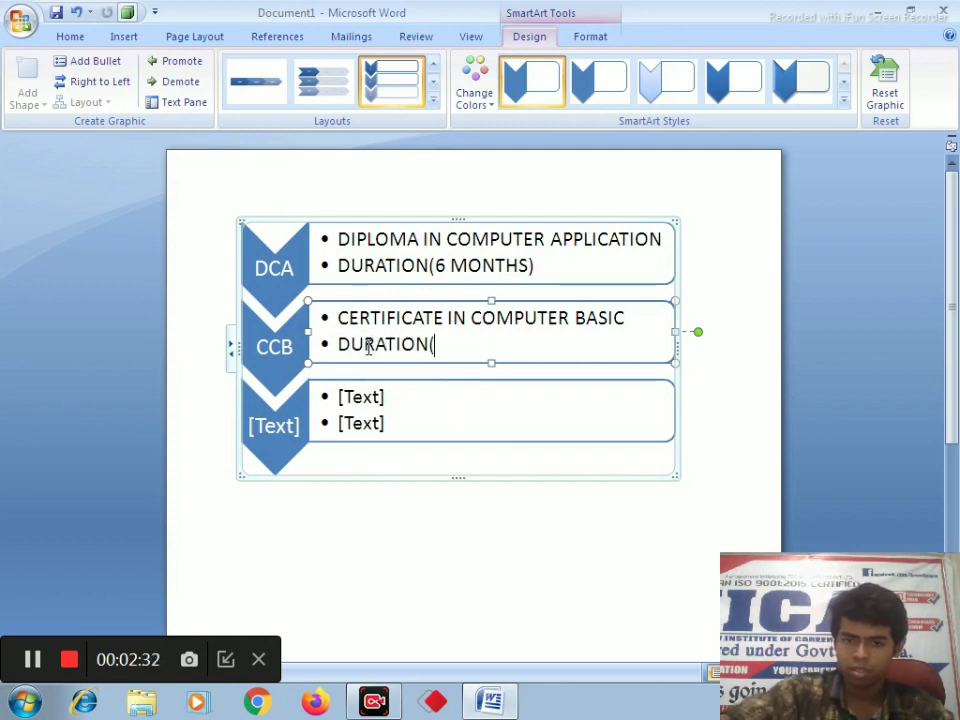
type("(")
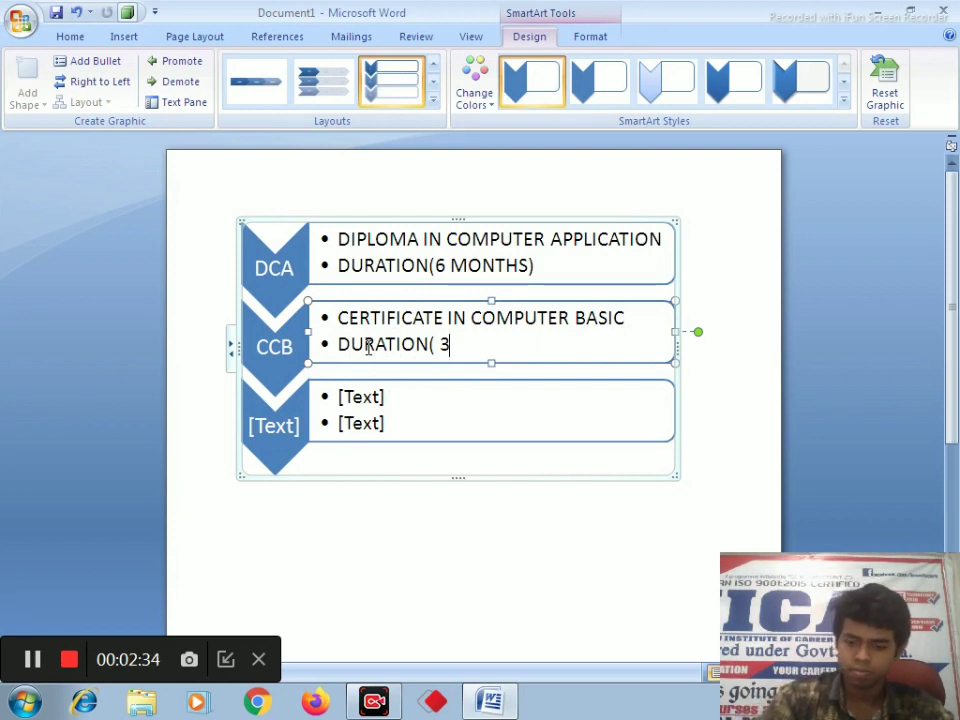
type(" 3 MONTHS")
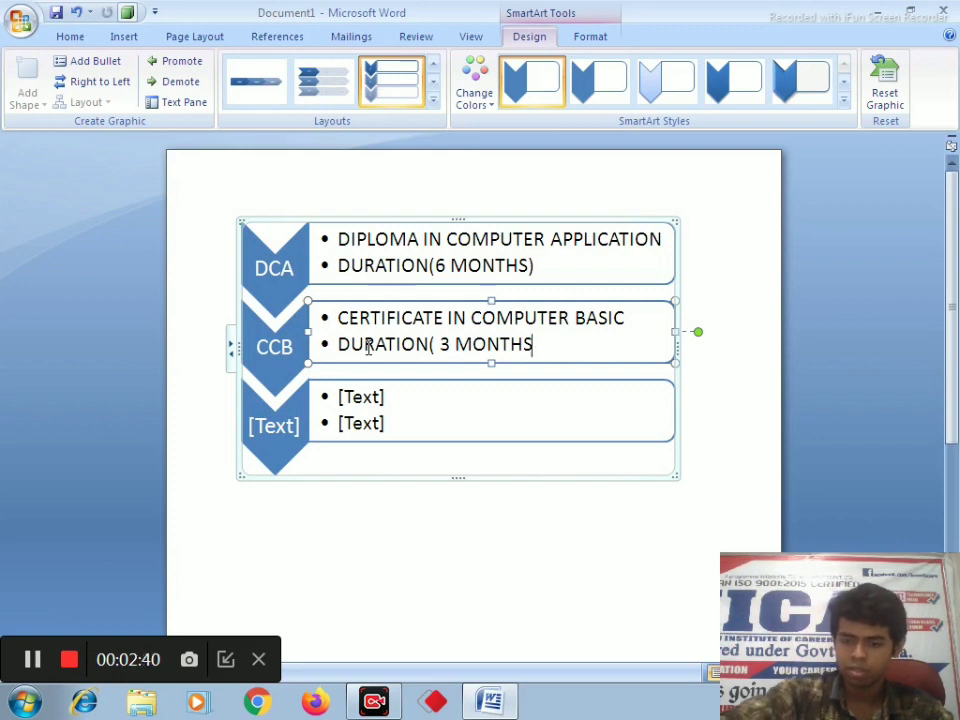
type(")")
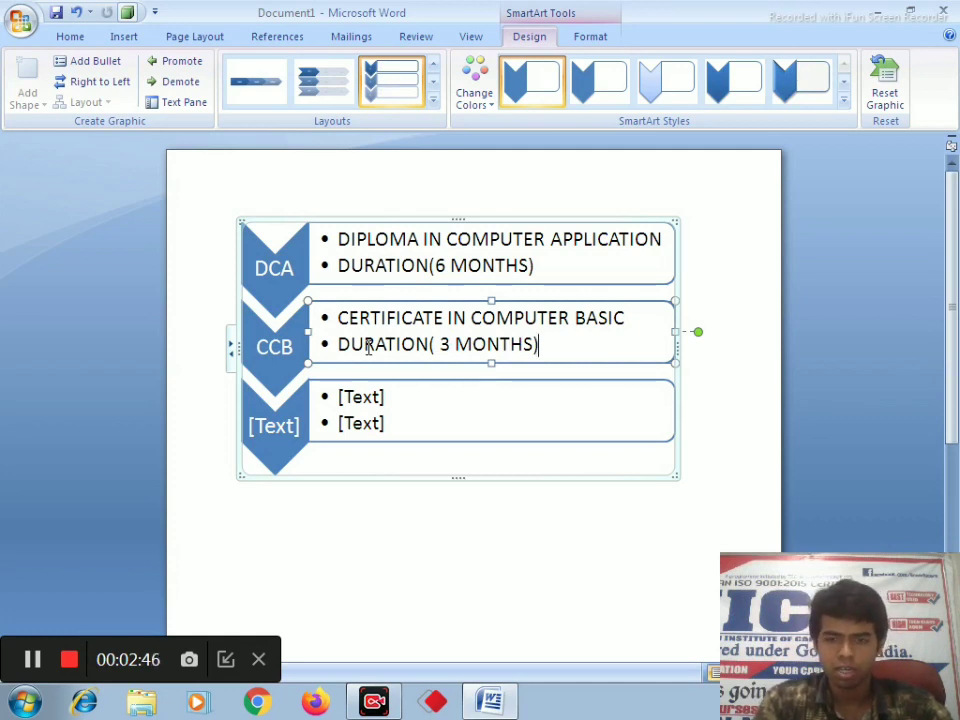
left_click(595, 218)
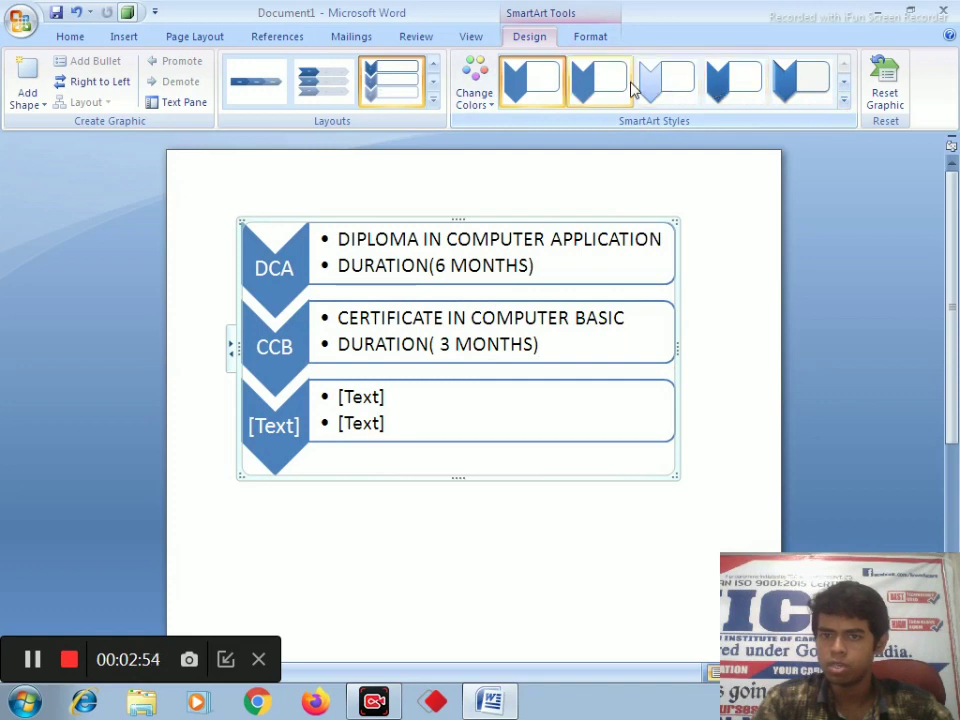
- Try several SmartArt styles, then apply a tilted 3-D style from the full styles gallery
left_click(790, 85)
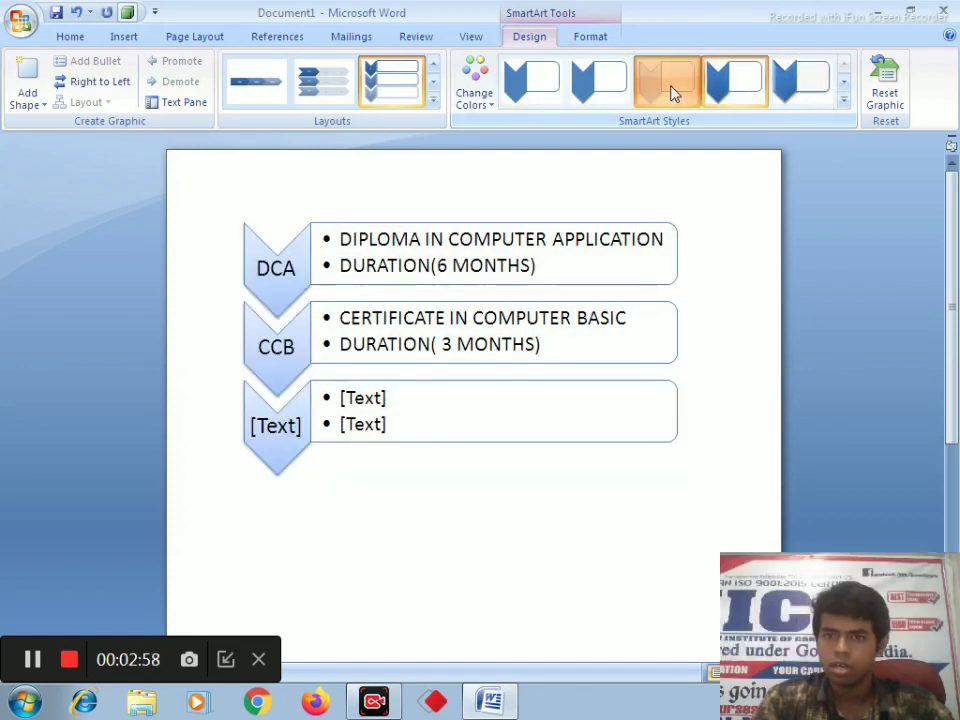
left_click(668, 92)
left_click(534, 90)
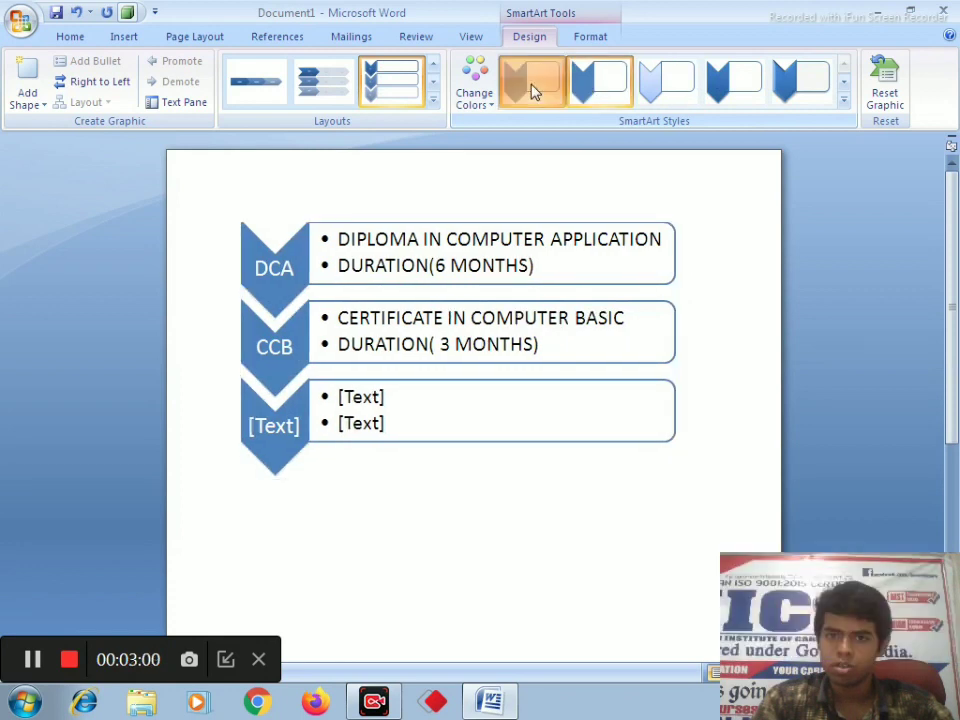
left_click(845, 104)
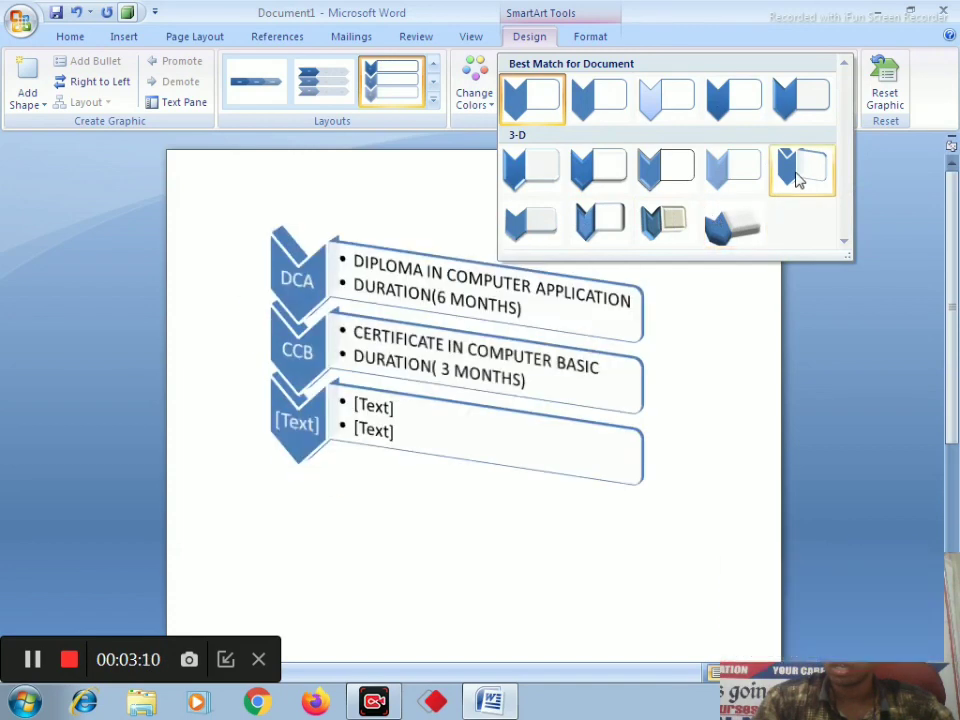
left_click(733, 233)
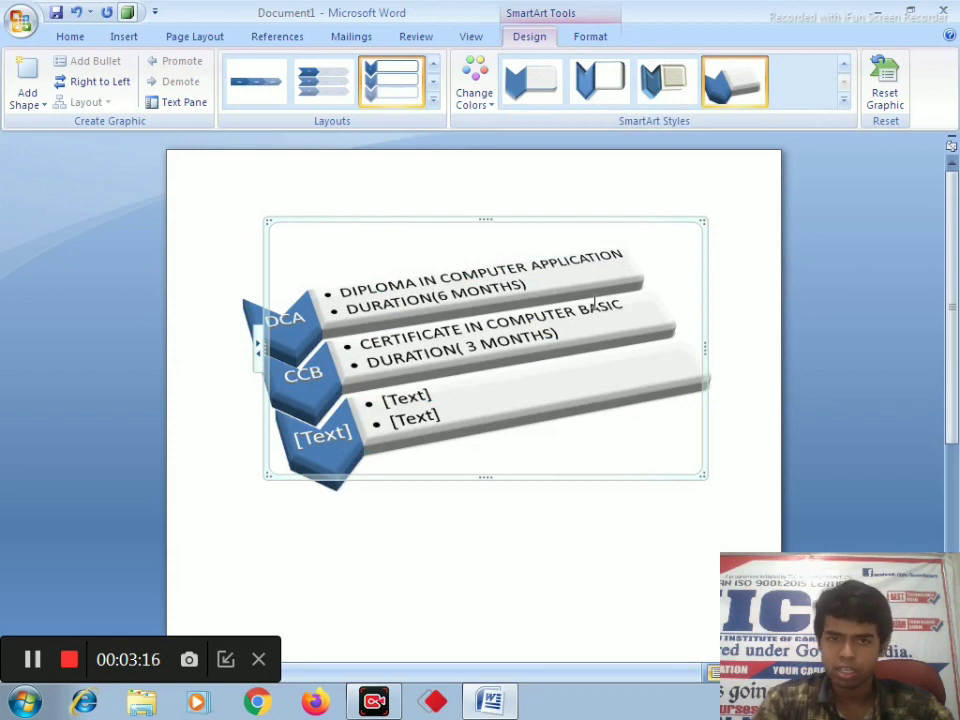
- Switch the diagram to a circle-and-arrow process layout with a tilted 3-D perspective style
left_click(434, 104)
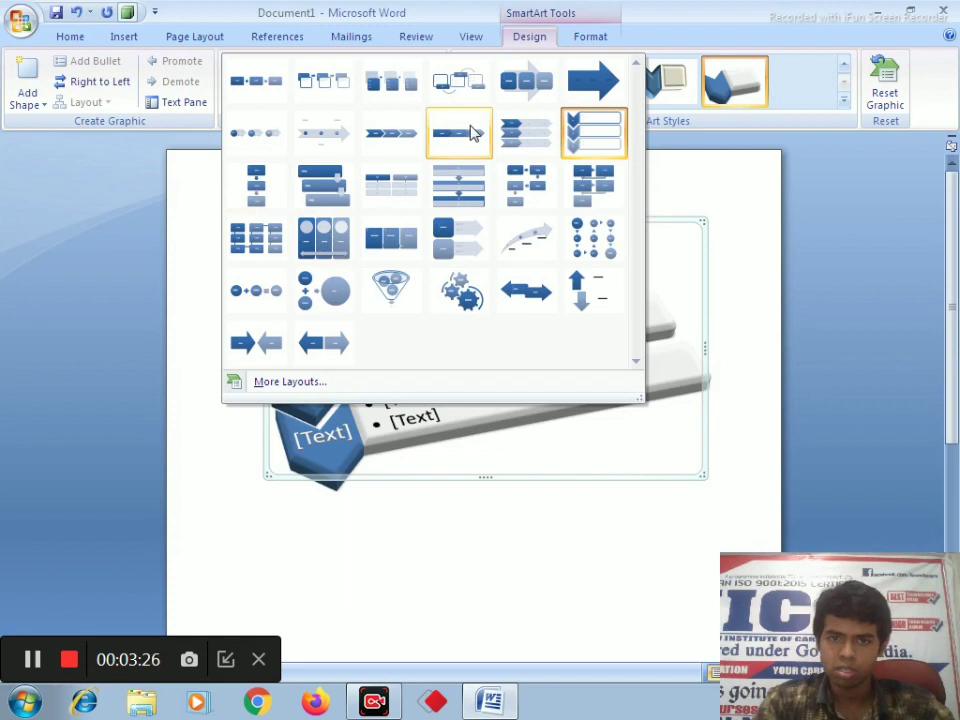
left_click(270, 140)
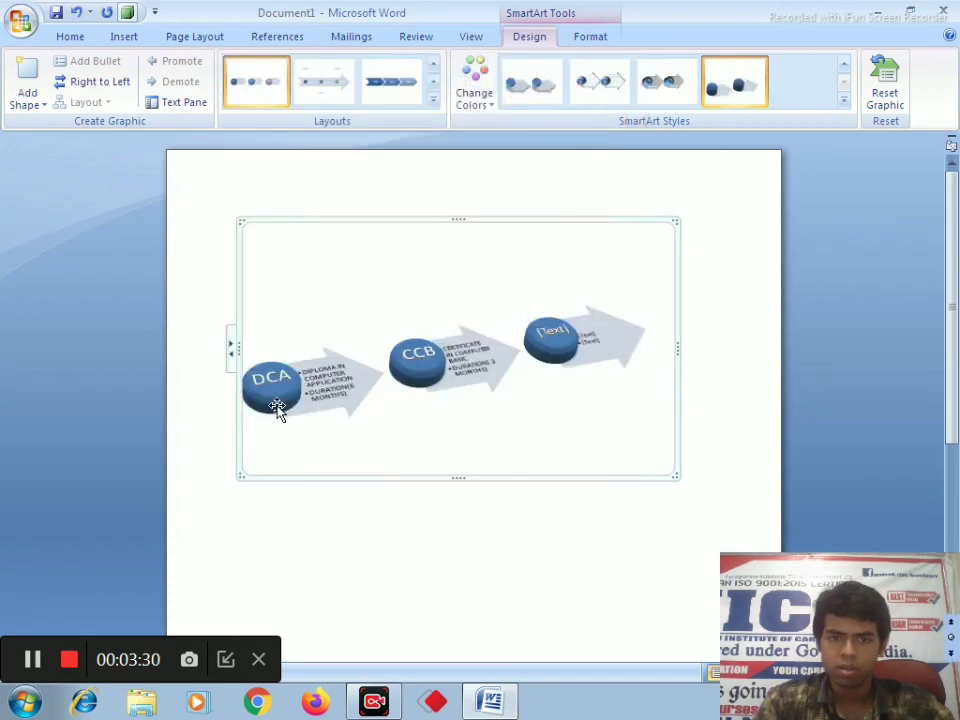
left_click(842, 104)
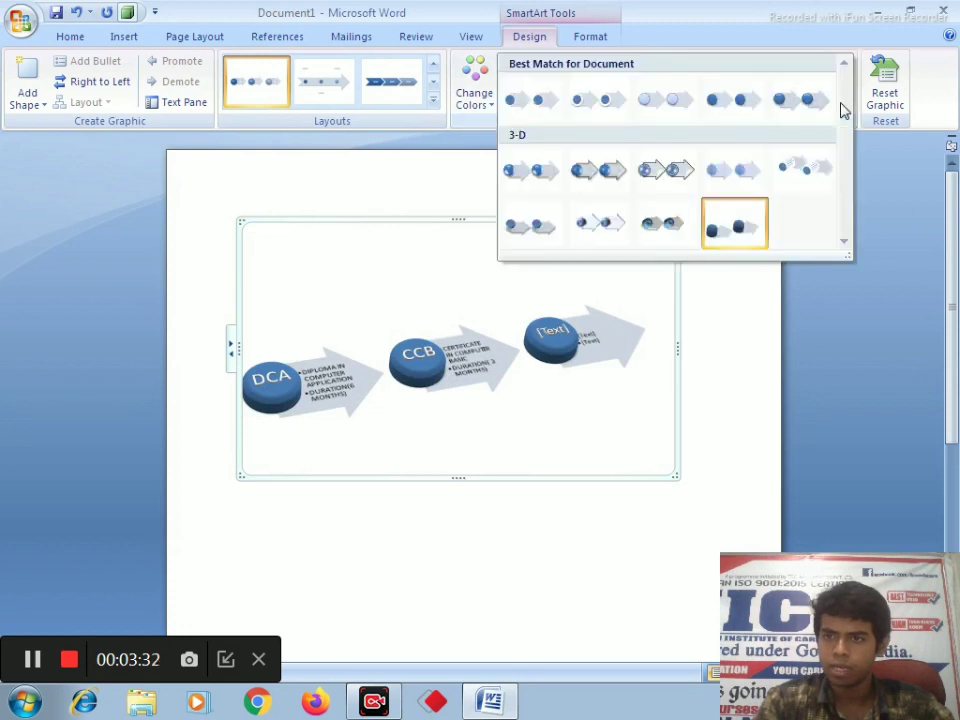
left_click(655, 175)
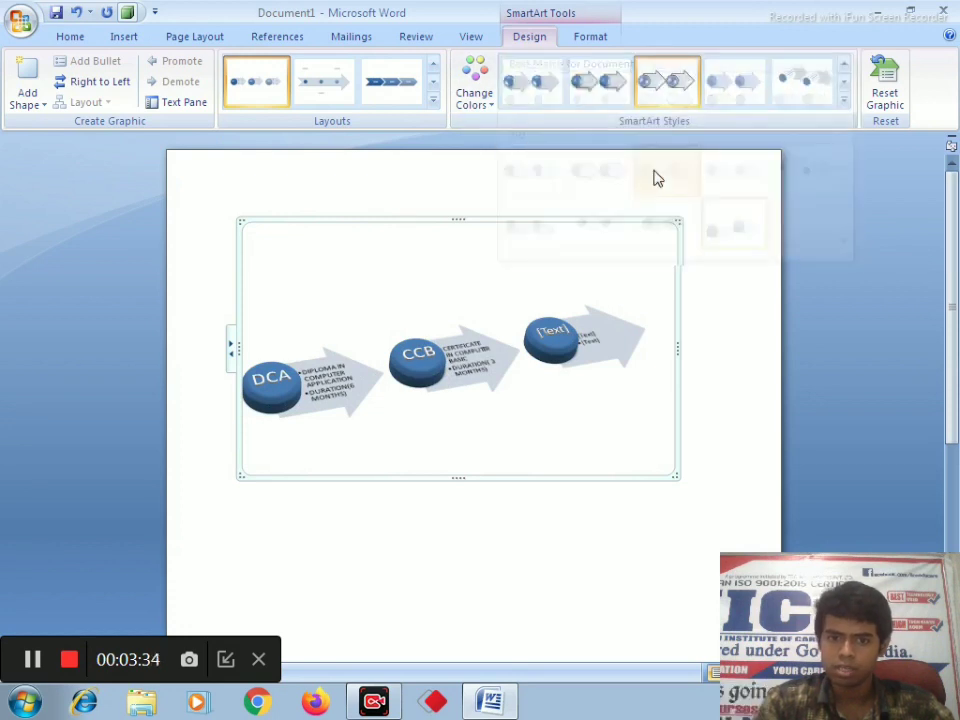
left_click(799, 85)
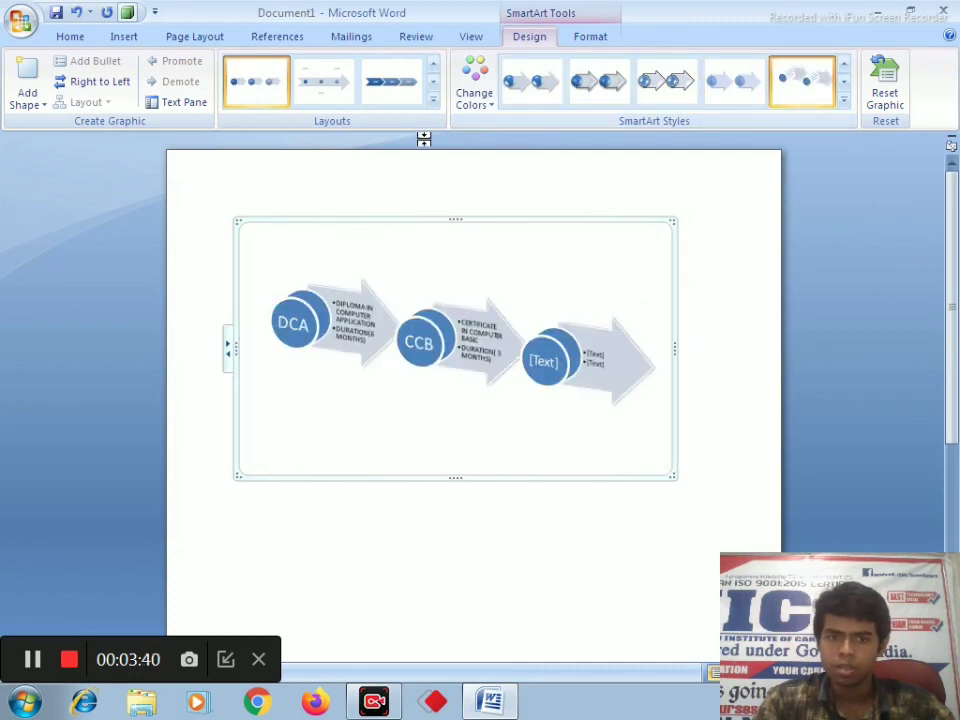
left_click(434, 101)
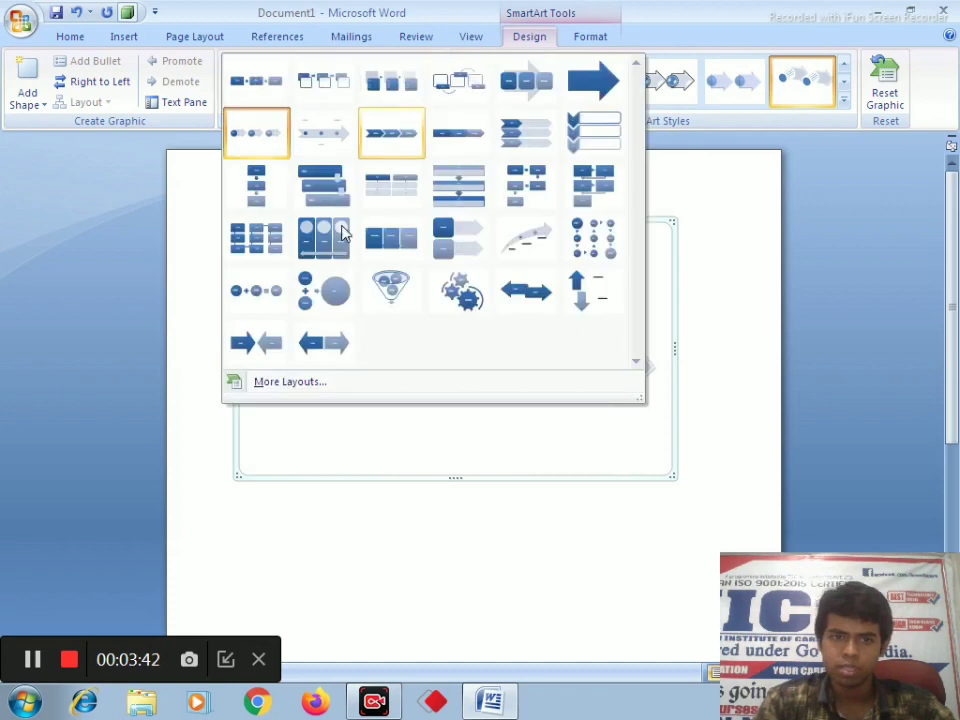
- Change to a vertical stacked process layout with the Colorful blue, green and orange scheme
left_click(255, 207)
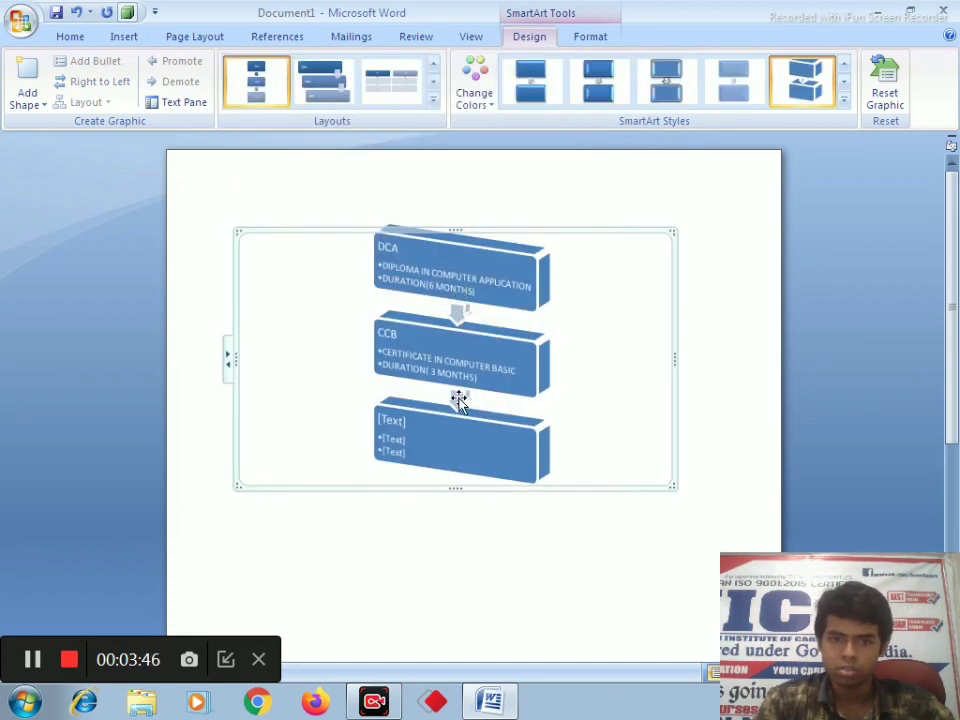
left_click(480, 100)
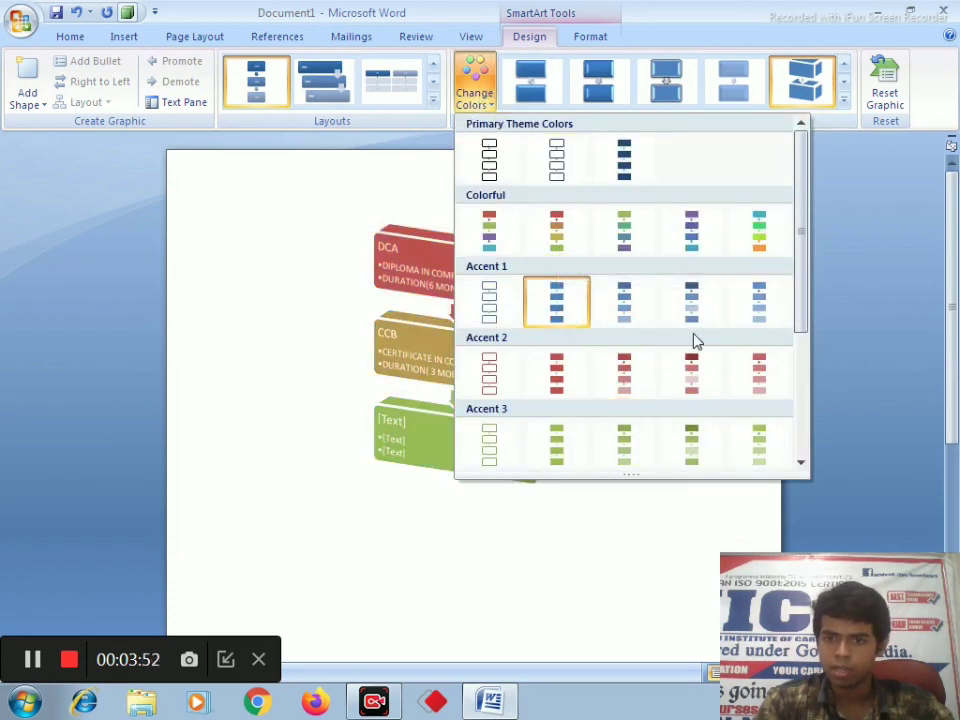
left_click(754, 236)
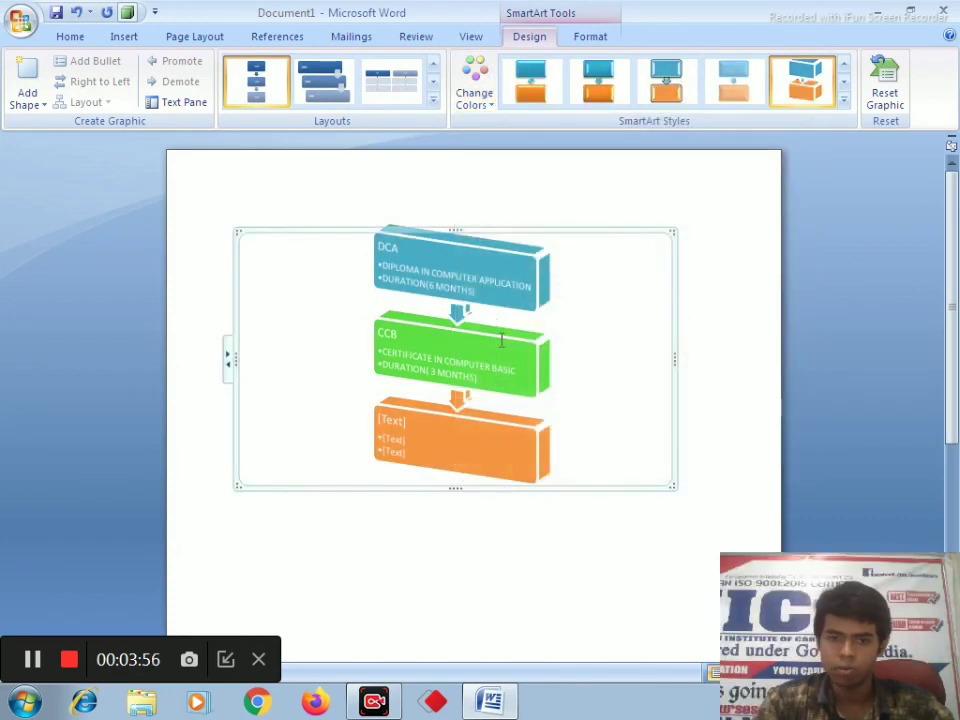
left_click(843, 100)
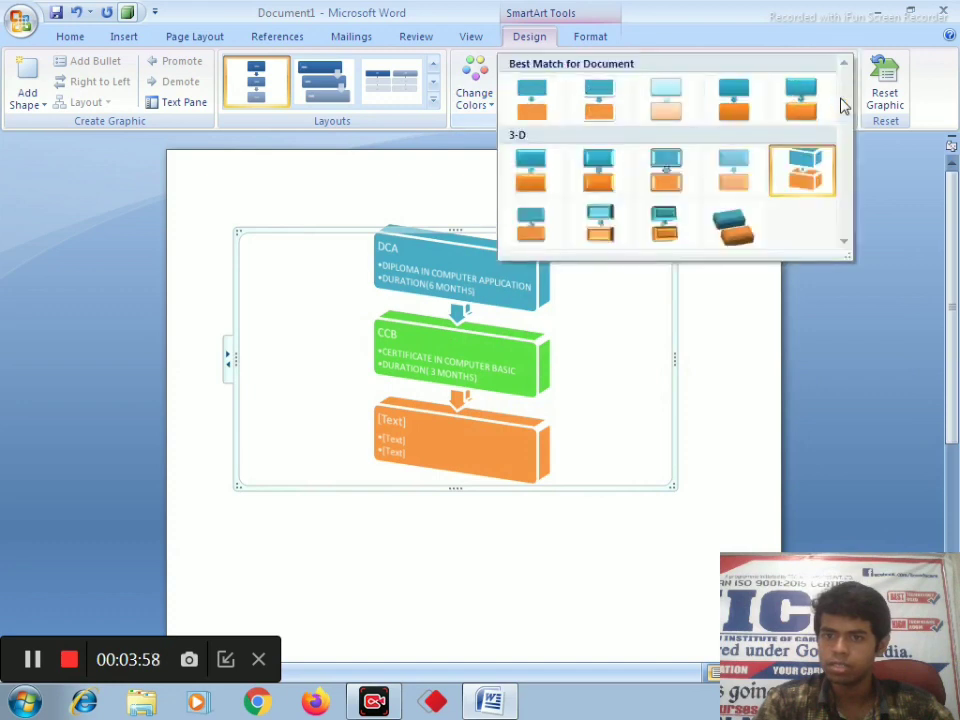
- Apply the Bird's Eye Scene 3-D style and stop the screen recording
left_click(735, 230)
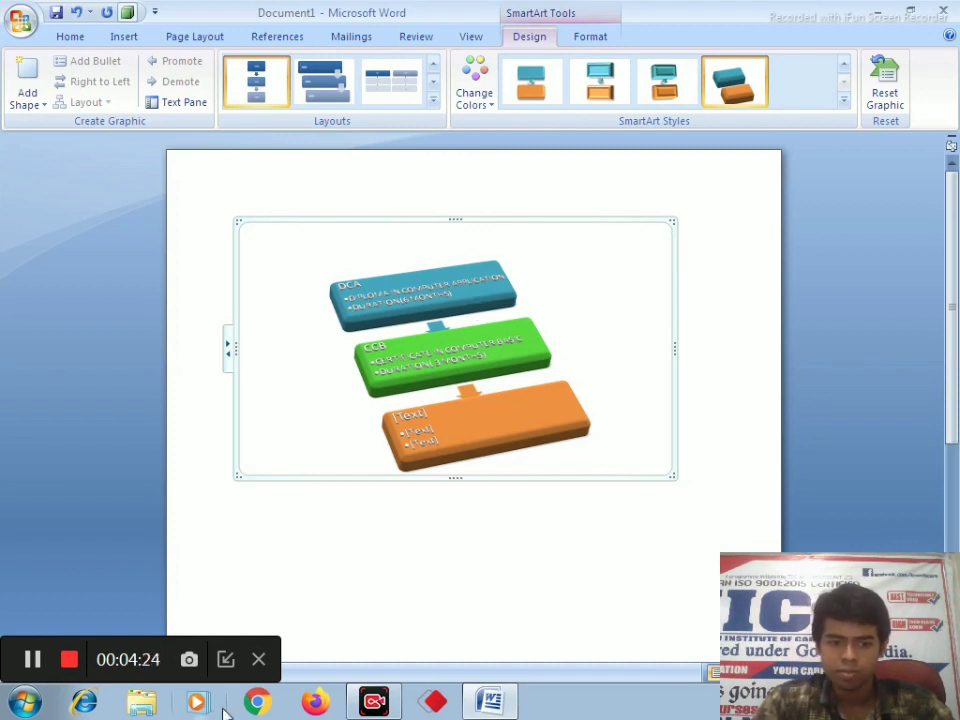
left_click(69, 660)
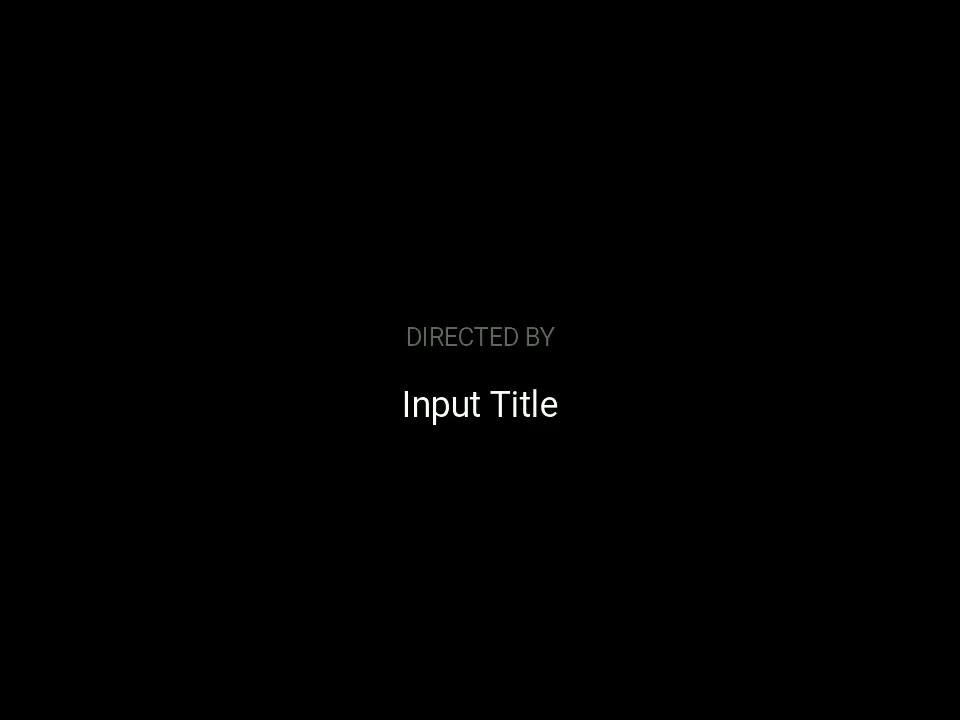